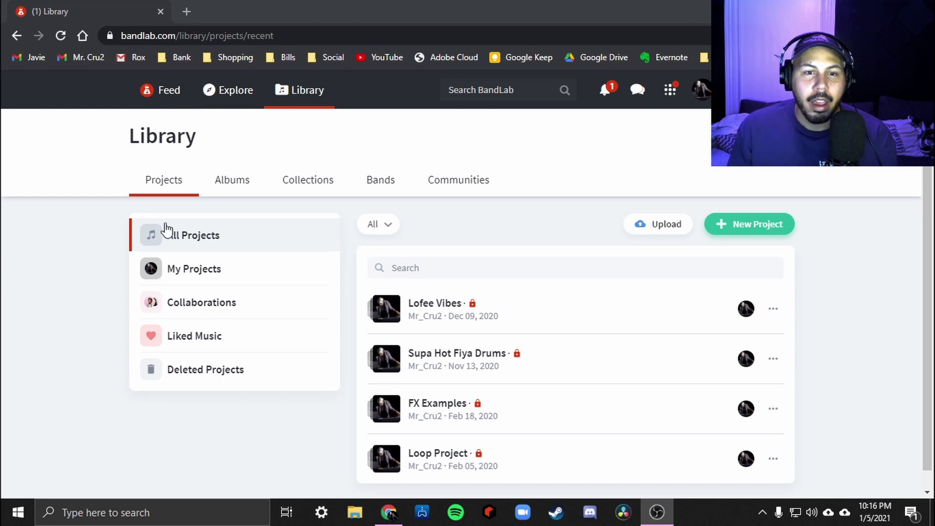
# Open the Lofee Vibes project in the Mix Editor and dismiss the MIDI device notifications and microphone access messages
pyautogui.click(447, 304)
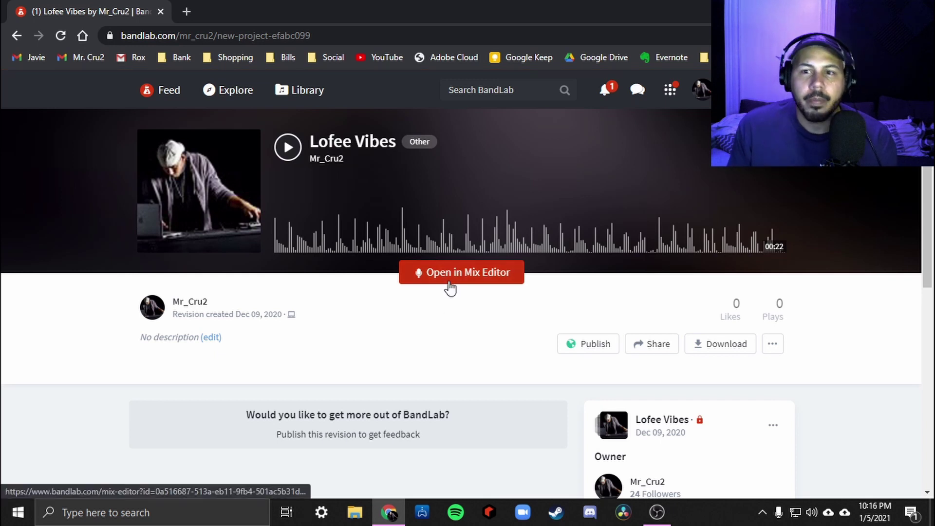
pyautogui.click(450, 288)
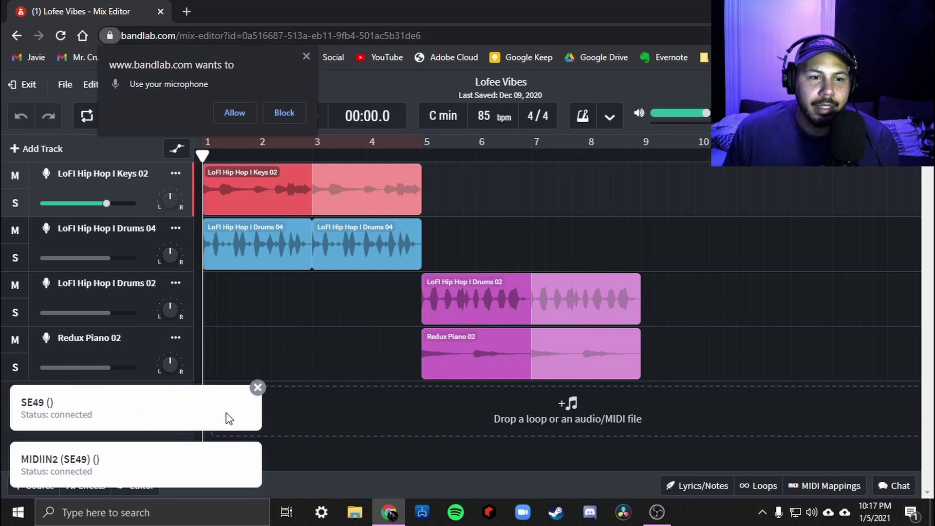
pyautogui.click(257, 390)
pyautogui.click(258, 445)
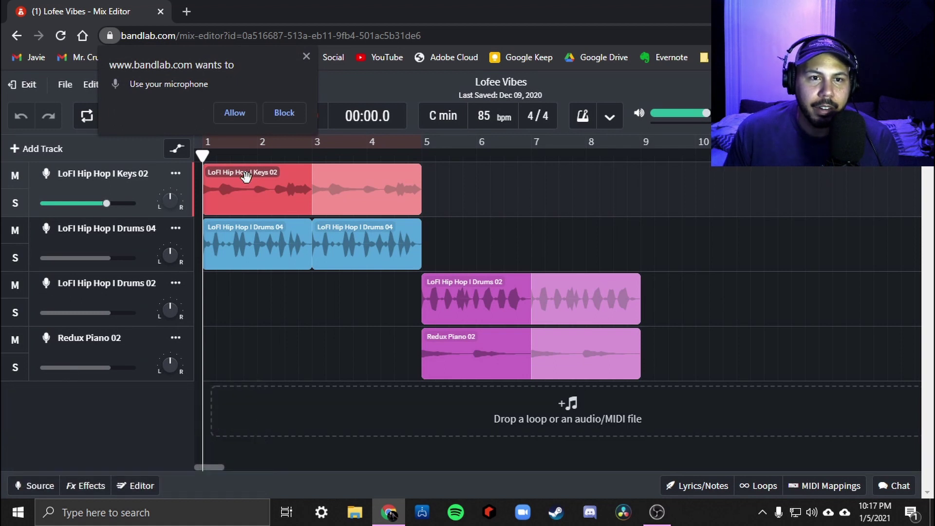
pyautogui.click(305, 57)
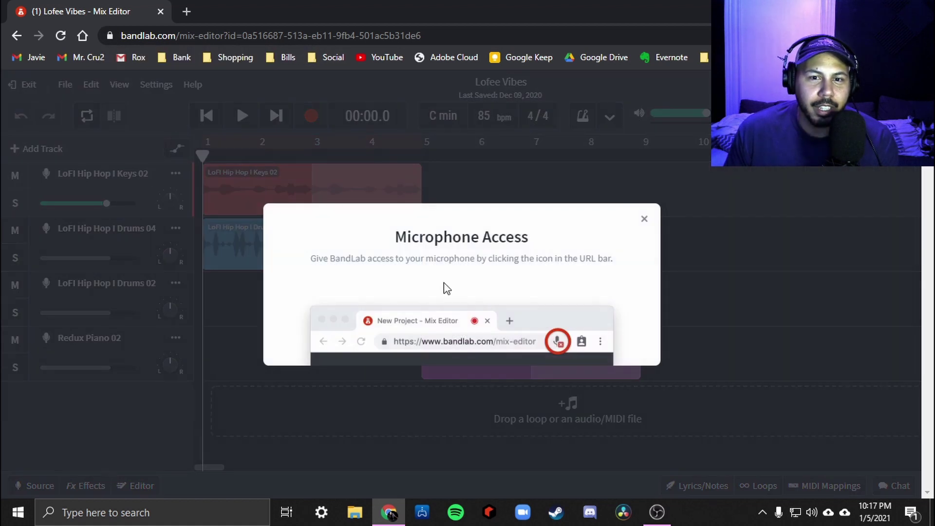
pyautogui.click(646, 221)
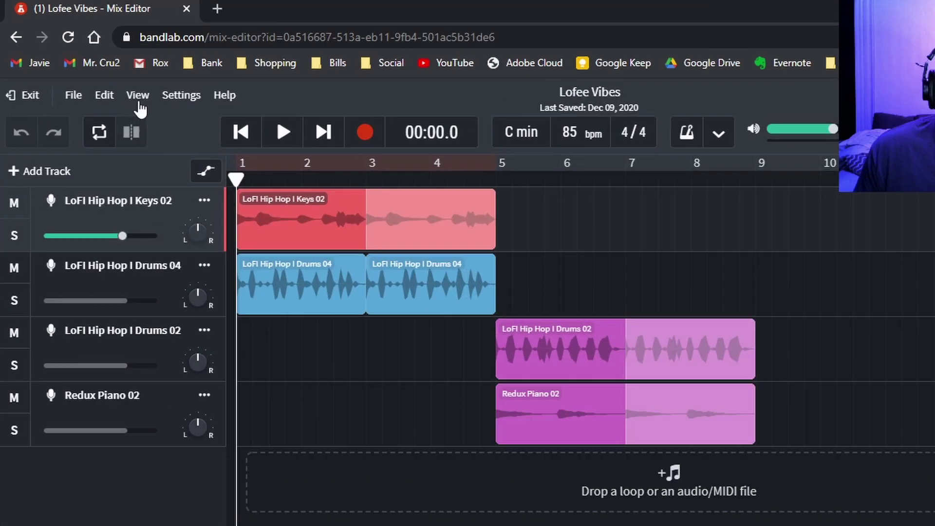
# Review the grid size options and try moving the LoFI Hip Hop I Drums 02 region with the Smart grid
pyautogui.click(120, 88)
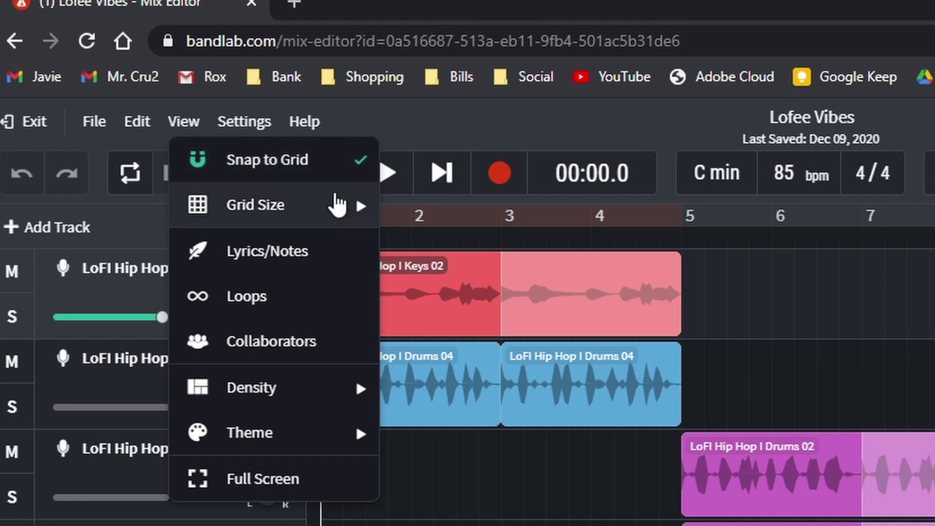
pyautogui.moveTo(334, 210)
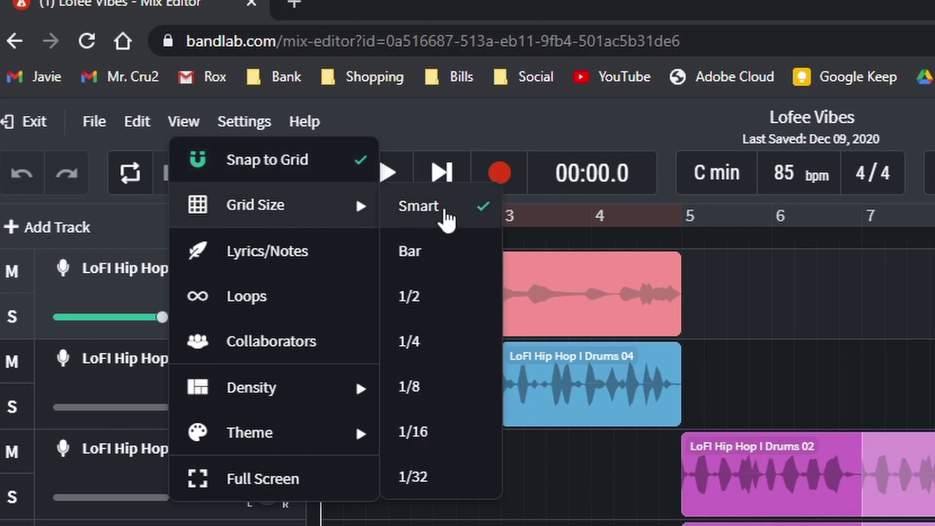
pyautogui.moveTo(721, 463)
pyautogui.mouseDown()
pyautogui.moveTo(738, 434)
pyautogui.moveTo(818, 435)
pyautogui.moveTo(702, 436)
pyautogui.moveTo(858, 443)
pyautogui.moveTo(523, 465)
pyautogui.moveTo(846, 463)
pyautogui.moveTo(540, 462)
pyautogui.moveTo(777, 463)
pyautogui.moveTo(711, 470)
pyautogui.moveTo(725, 478)
pyautogui.mouseUp()
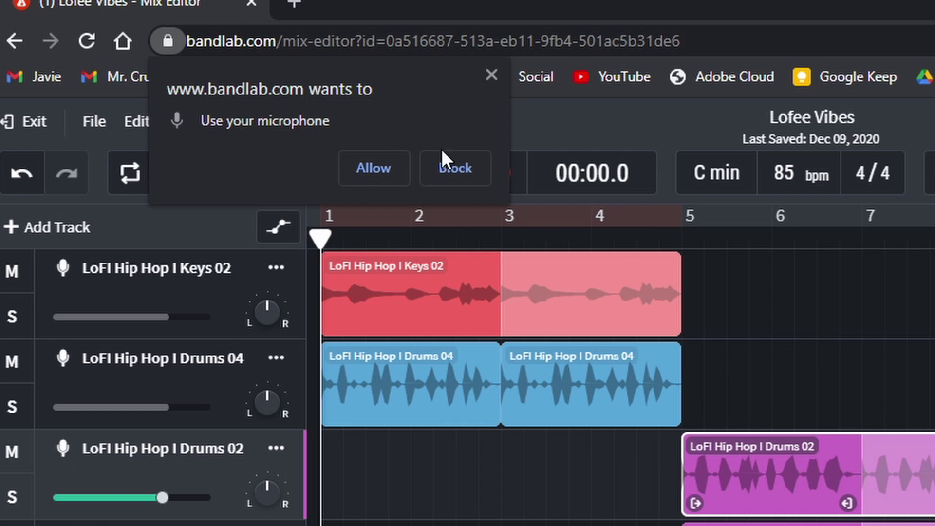
pyautogui.click(485, 78)
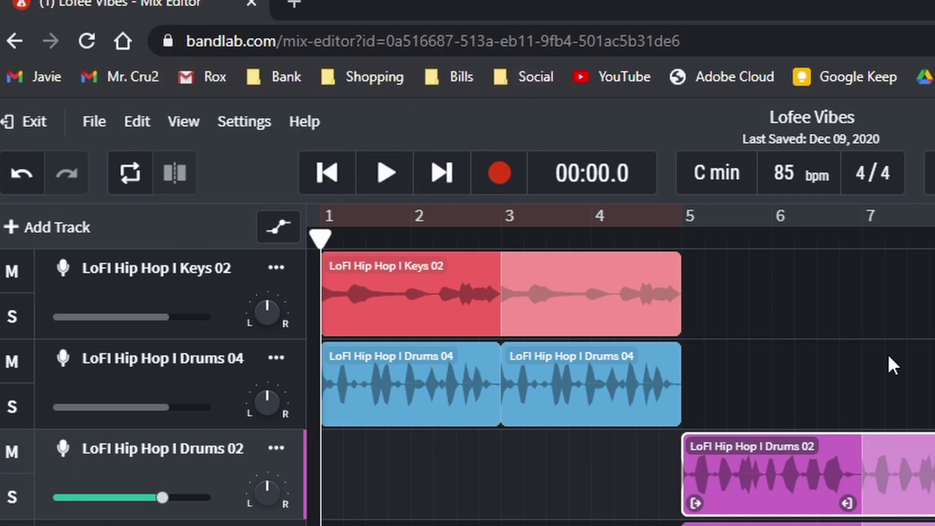
# Try moving the LoFI Hip Hop I Drums 02 region in finer Smart grid increments around bar 5
pyautogui.scroll(2, 628, 341)
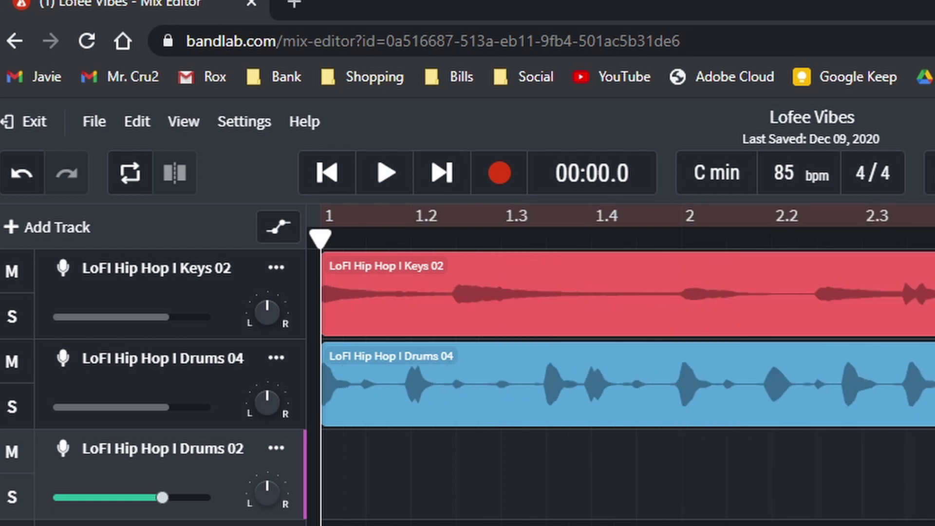
pyautogui.press('space')
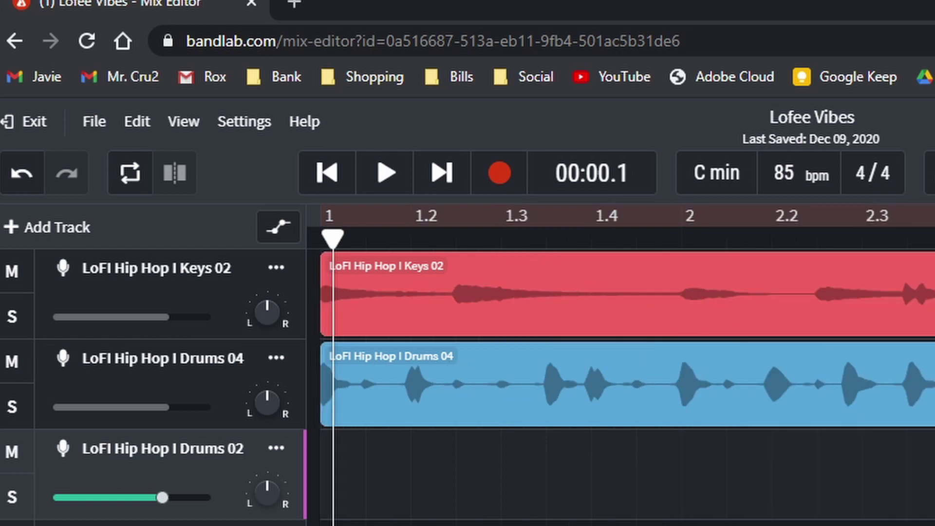
pyautogui.hscroll(5, 799, 489)
pyautogui.hscroll(-3, 800, 489)
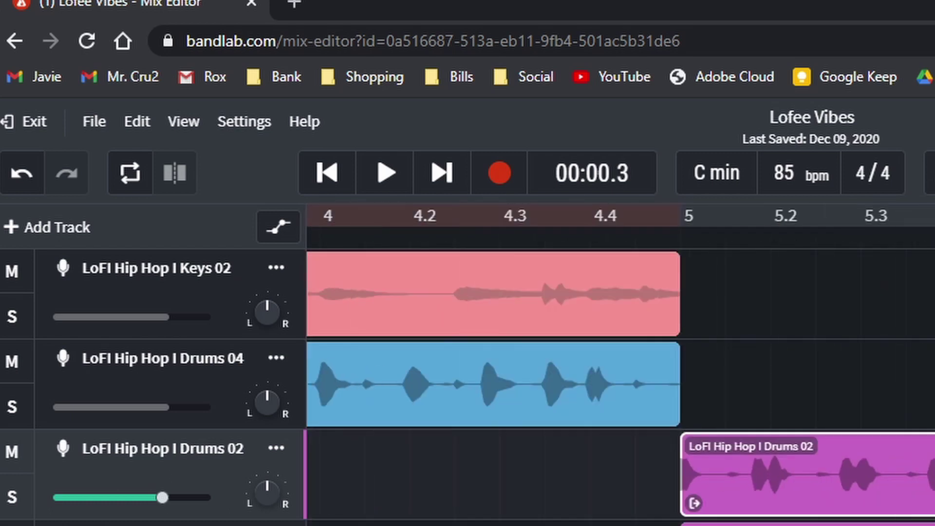
pyautogui.moveTo(933, 471); pyautogui.dragTo(794, 455)
# Set the grid size to Bar and allow the site to use the microphone
pyautogui.click(186, 122)
pyautogui.moveTo(228, 202)
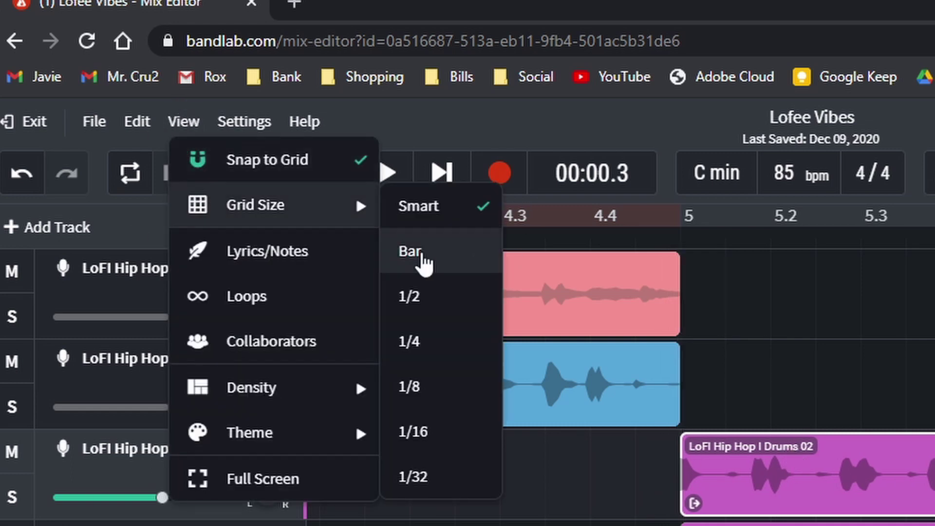
pyautogui.click(501, 484)
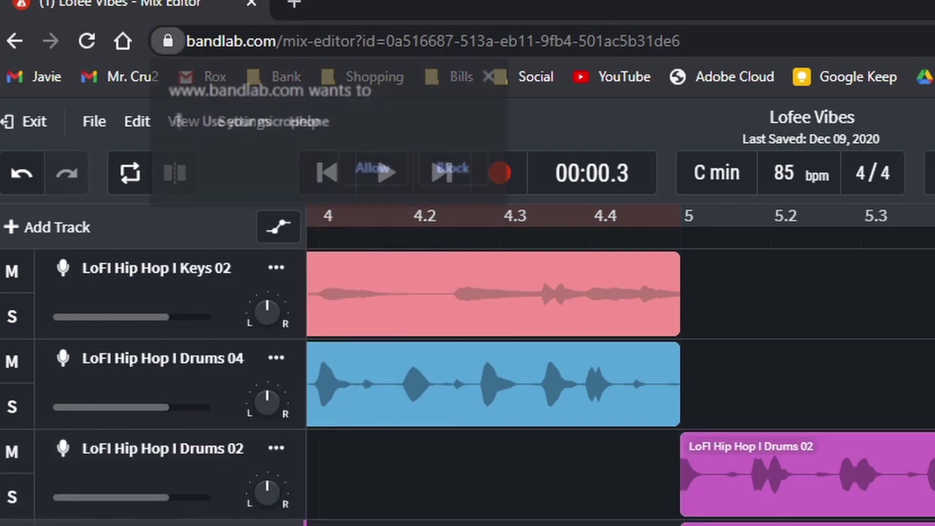
pyautogui.click(393, 173)
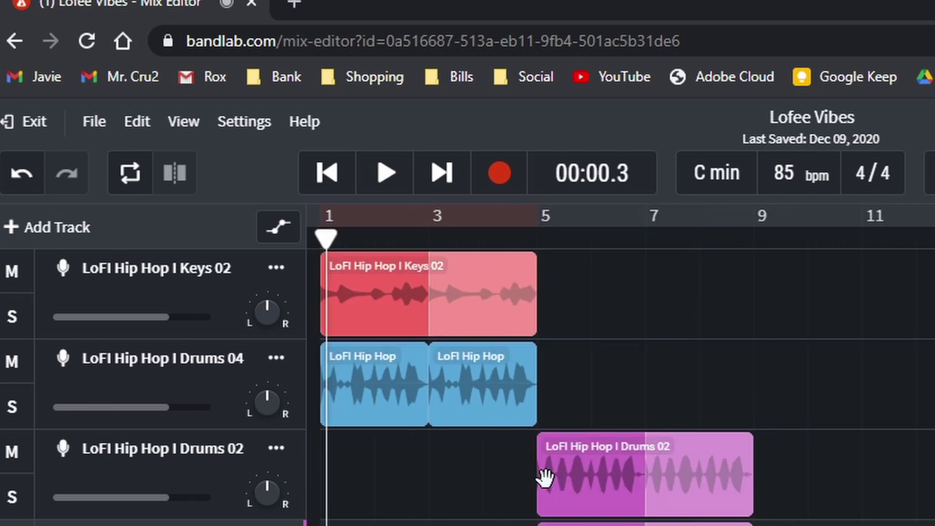
# Try moving the LoFI Hip Hop I Drums 02 region freely without snapping and undo the moves
pyautogui.click(603, 472)
pyautogui.moveTo(603, 472)
pyautogui.mouseDown()
pyautogui.moveTo(864, 484)
pyautogui.moveTo(845, 497)
pyautogui.moveTo(686, 501)
pyautogui.moveTo(627, 525)
pyautogui.moveTo(586, 466)
pyautogui.mouseUp()
pyautogui.hotkey('ctrl', 'z')
pyautogui.hotkey('ctrl', 'z')
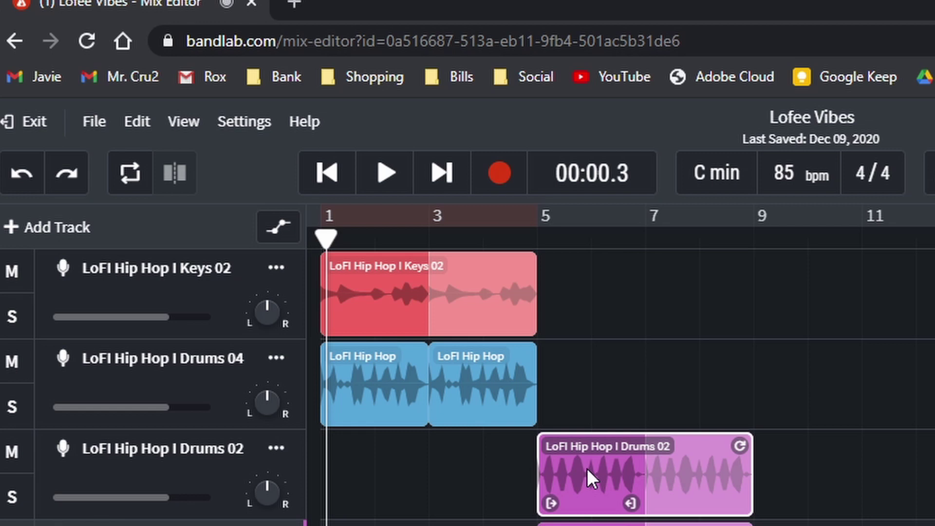
# Turn Snap to Grid back on
pyautogui.click(176, 126)
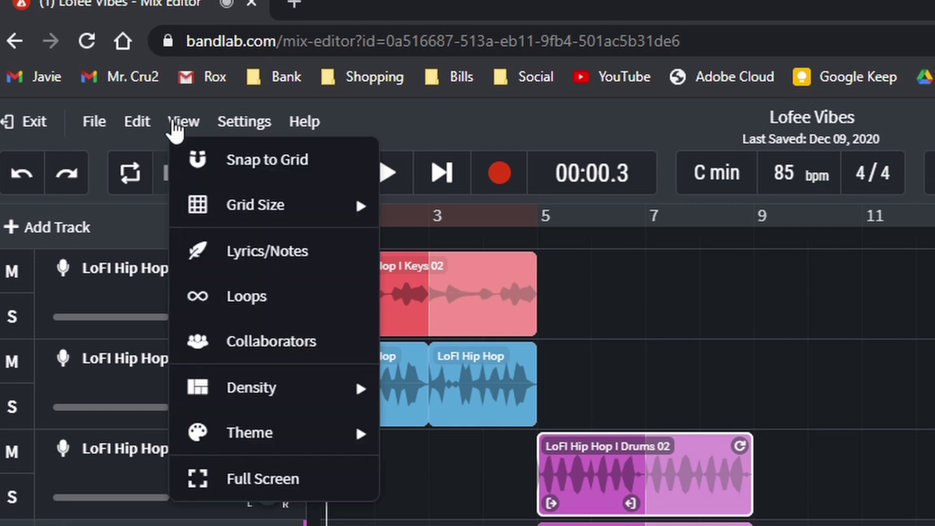
pyautogui.doubleClick(269, 159)
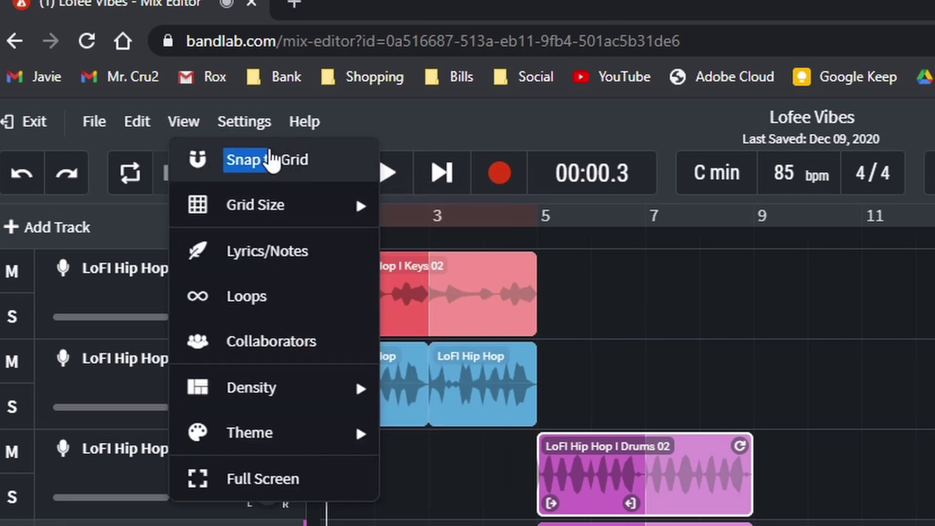
pyautogui.click(269, 159)
# Examine the available grid sizes from Smart to 1/32 without choosing another one
pyautogui.click(184, 126)
pyautogui.moveTo(233, 207)
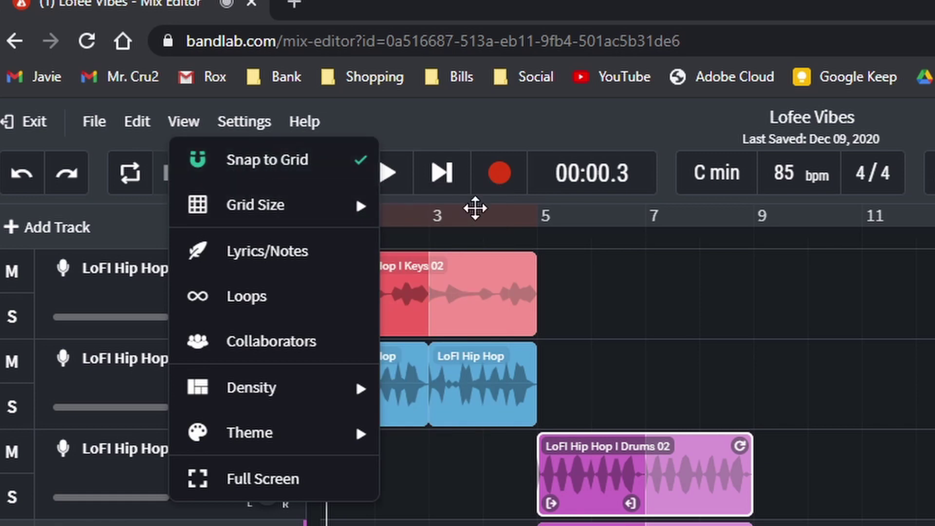
pyautogui.moveTo(341, 206)
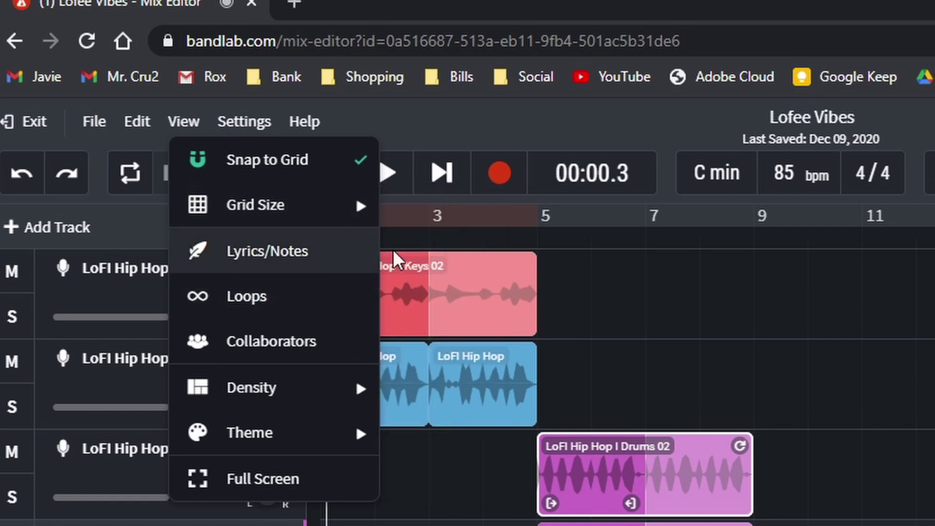
pyautogui.moveTo(346, 229)
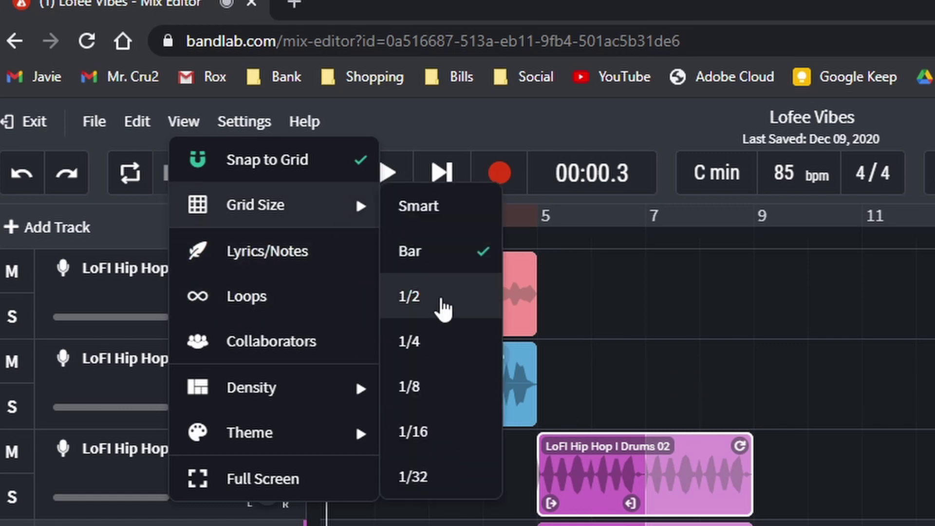
pyautogui.click(877, 396)
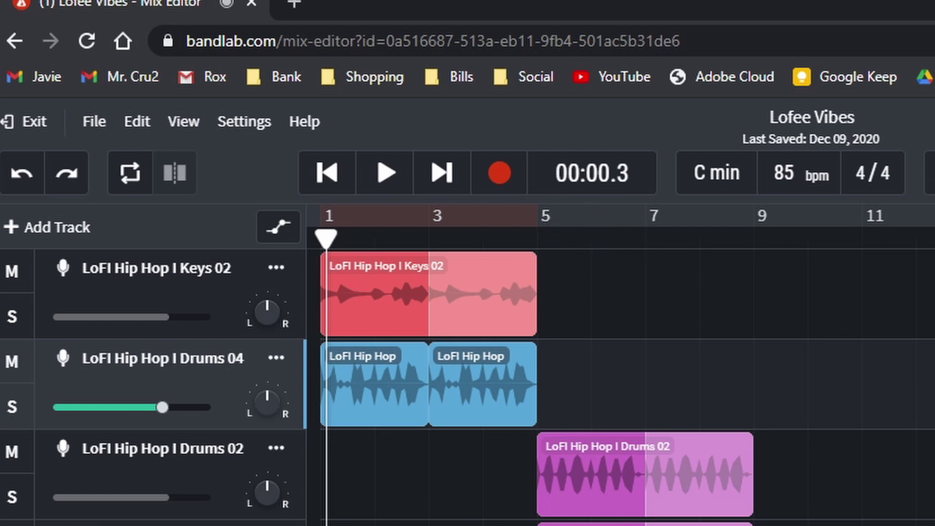
# Try moving the LoFI Hip Hop I Drums 02 region in whole-bar increments and return it to bar 5
pyautogui.hotkey('ctrl', '=')
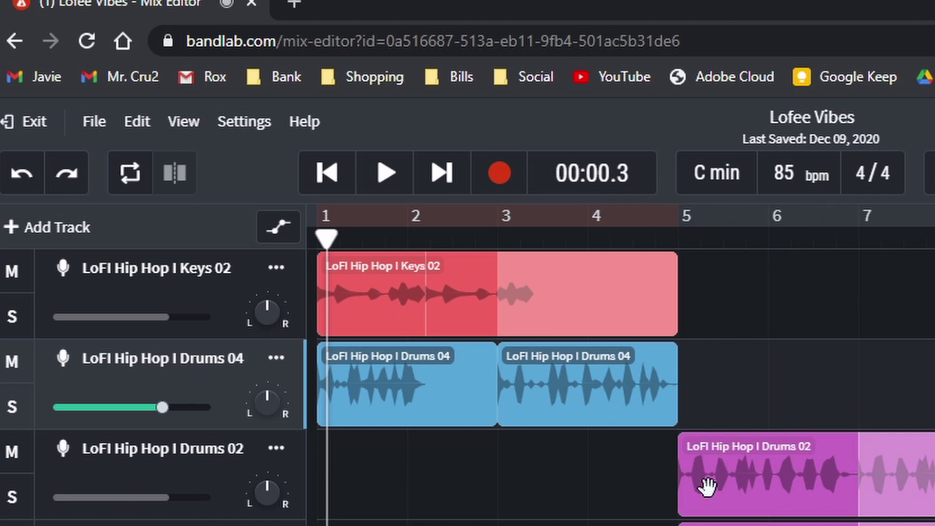
pyautogui.click(712, 470)
pyautogui.moveTo(713, 470); pyautogui.dragTo(651, 474)
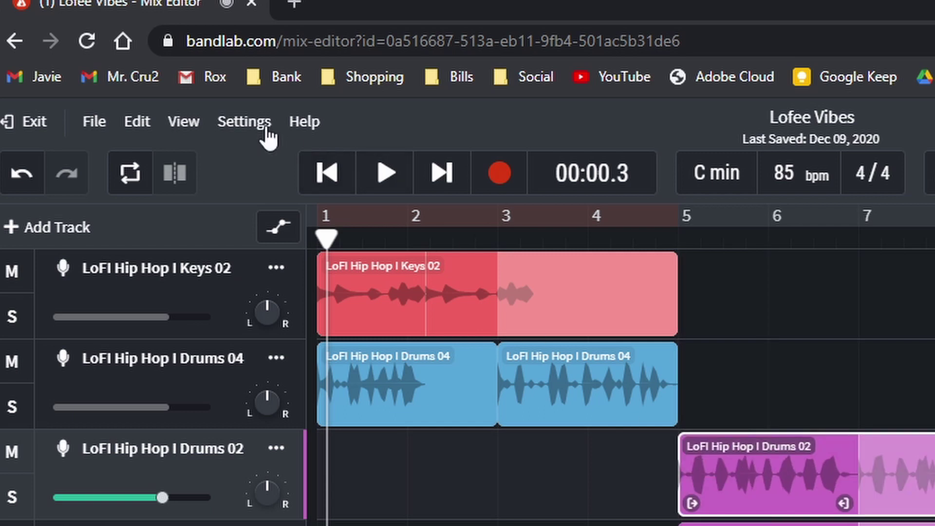
# Set the grid size to 1/2 and try moving the LoFI Hip Hop I Drums 02 region in half-note increments
pyautogui.click(183, 122)
pyautogui.click(183, 122)
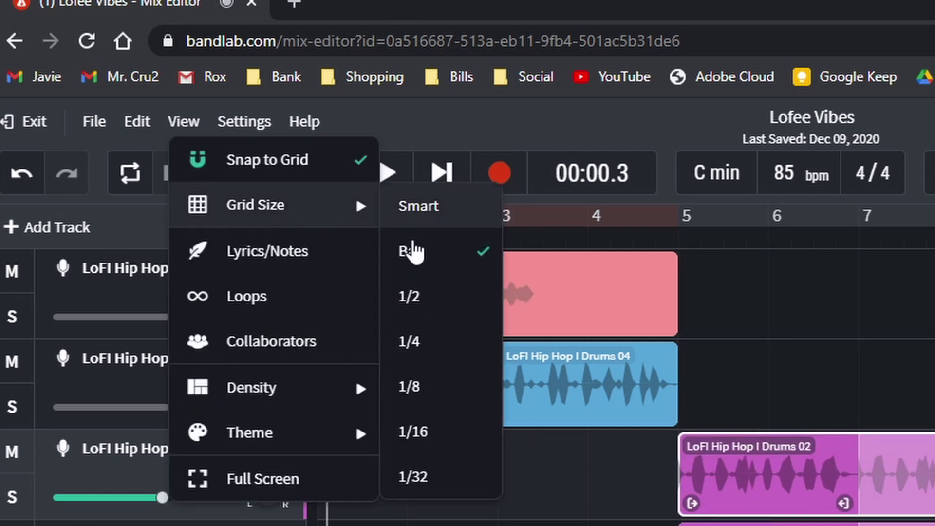
pyautogui.click(436, 298)
pyautogui.click(734, 312)
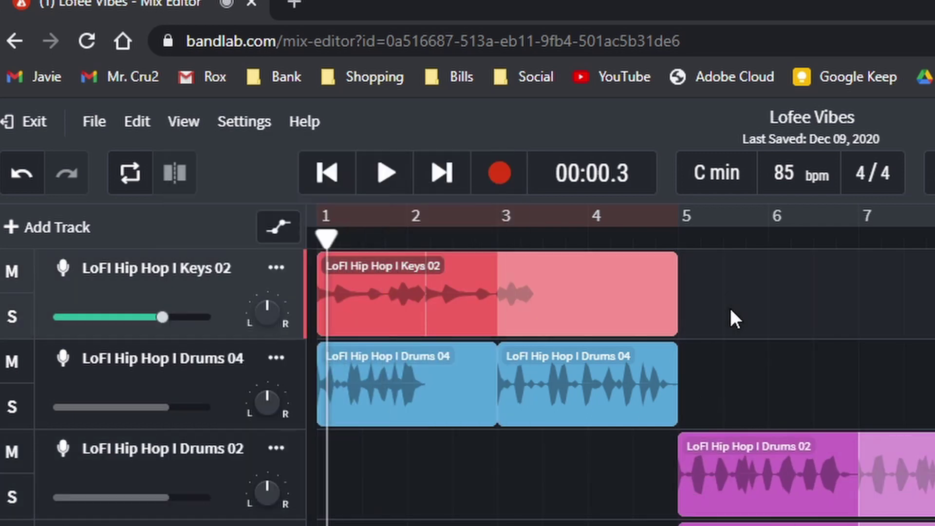
pyautogui.click(710, 472)
pyautogui.moveTo(729, 472)
pyautogui.mouseDown()
pyautogui.moveTo(852, 475)
pyautogui.moveTo(806, 482)
pyautogui.moveTo(741, 519)
pyautogui.moveTo(715, 476)
pyautogui.mouseUp()
# Set the grid size to 1/32 and try moving the LoFI Hip Hop I Drums 02 region in those fine increments
pyautogui.click(192, 125)
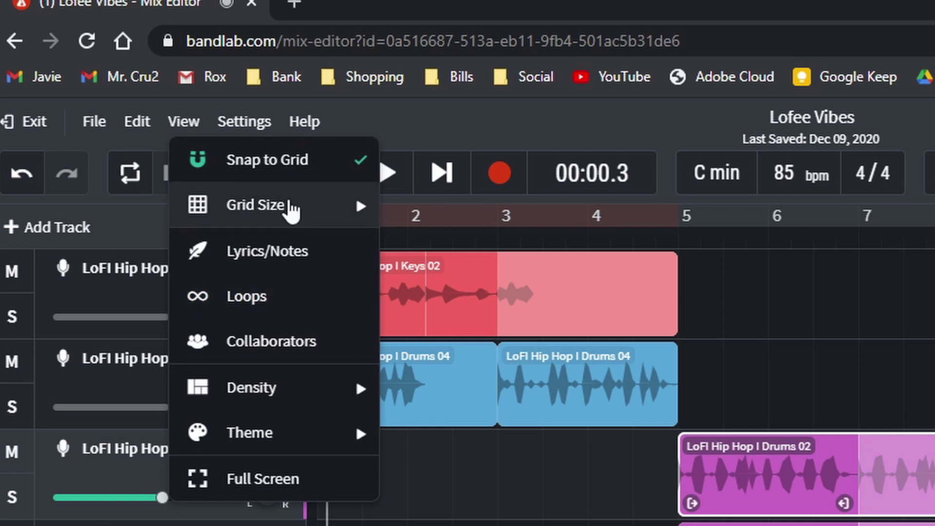
pyautogui.moveTo(292, 209)
pyautogui.click(438, 478)
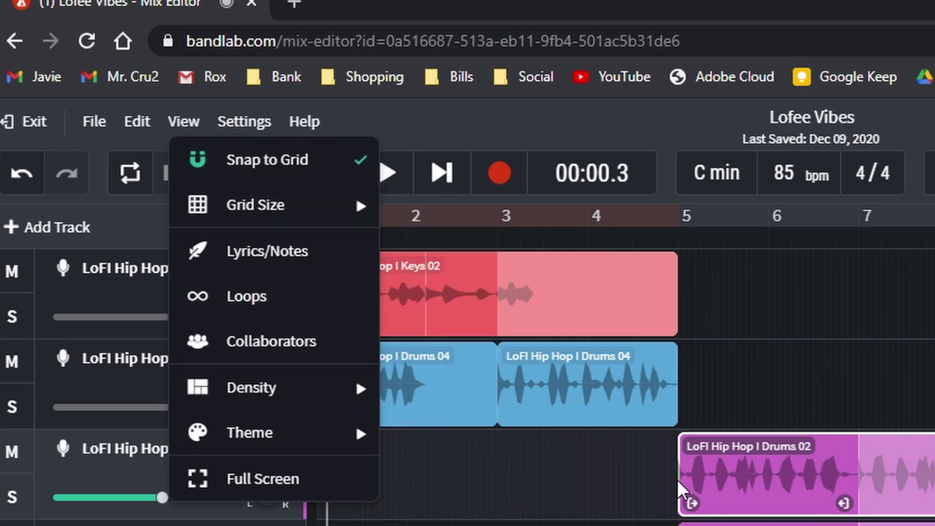
pyautogui.click(582, 507)
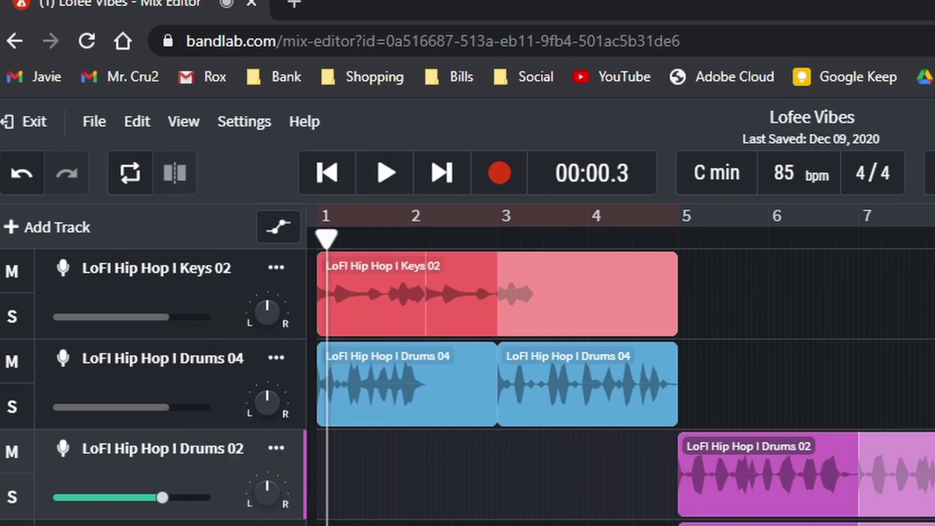
pyautogui.moveTo(712, 464); pyautogui.dragTo(712, 493)
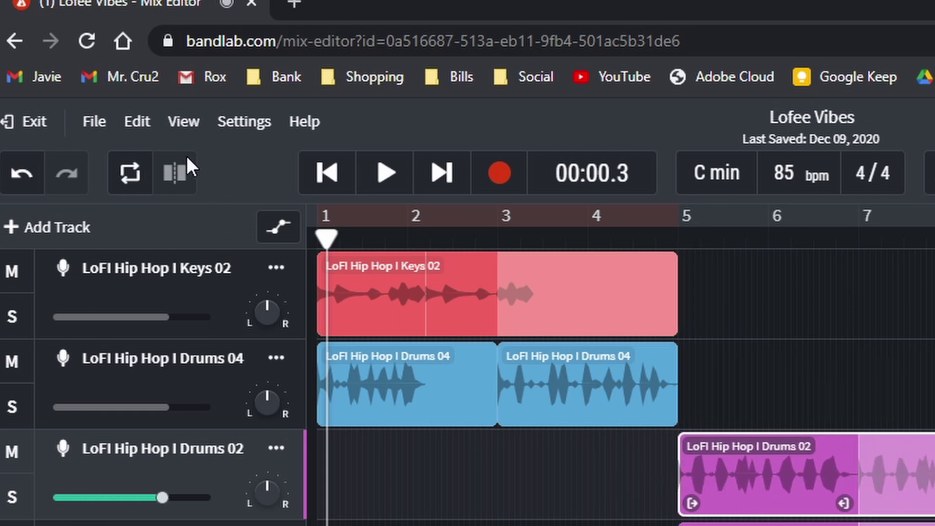
pyautogui.click(799, 347)
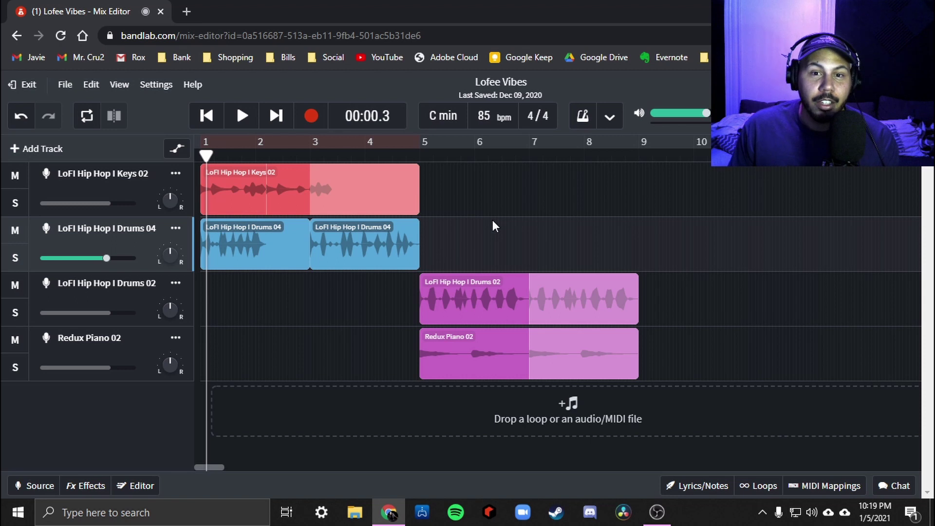
# Set the grid size to Bar and move the LoFI Hip Hop I Drums 02 region to start at bar 9
pyautogui.click(162, 89)
pyautogui.click(120, 86)
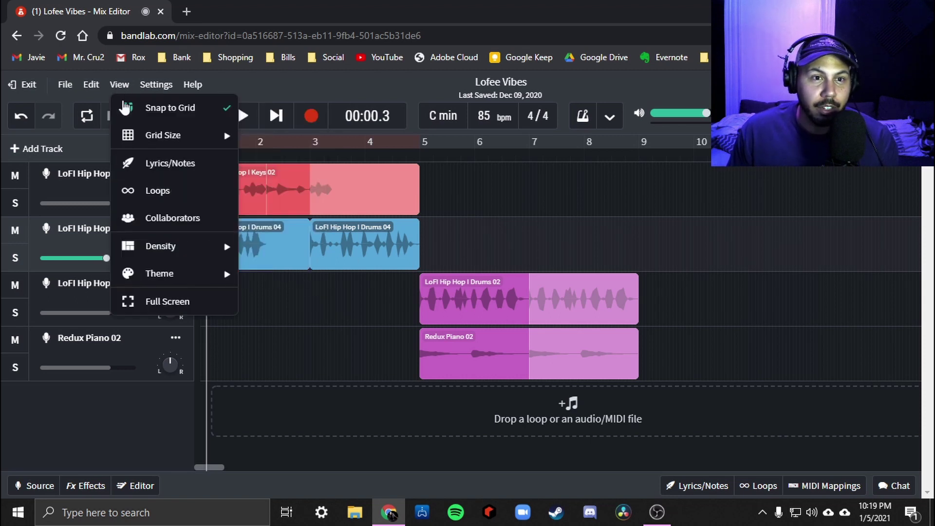
pyautogui.moveTo(205, 135)
pyautogui.click(269, 166)
pyautogui.moveTo(414, 317); pyautogui.dragTo(671, 296)
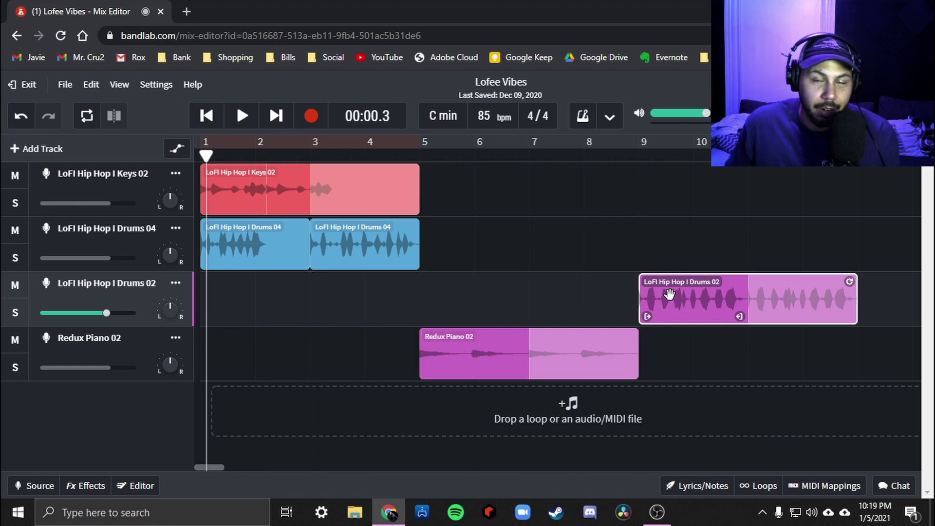